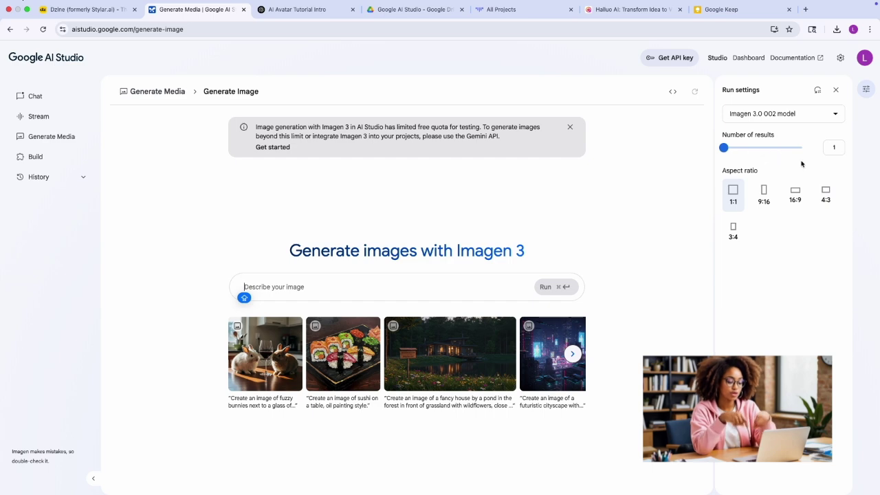
Generate a 16:9 image with Imagen from the Google Keep prompt describing the creator in pink headphones with a red coffee cup
click(792, 198)
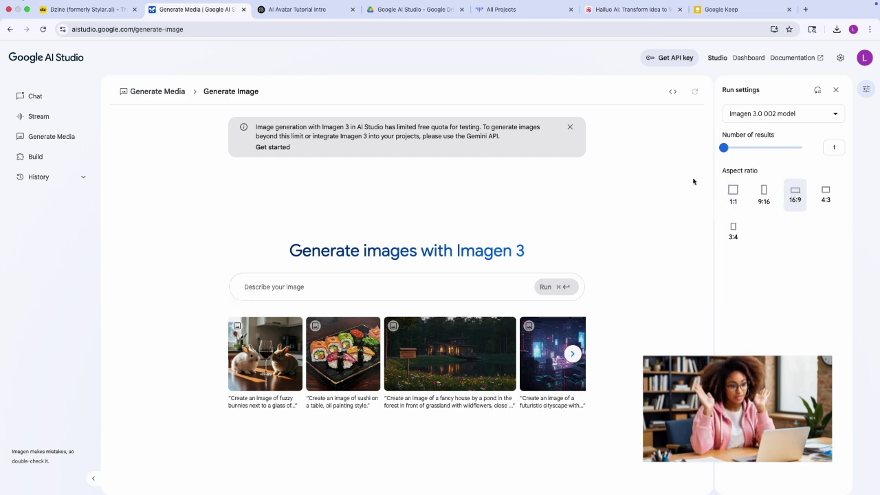
click(406, 287)
key(super+9)
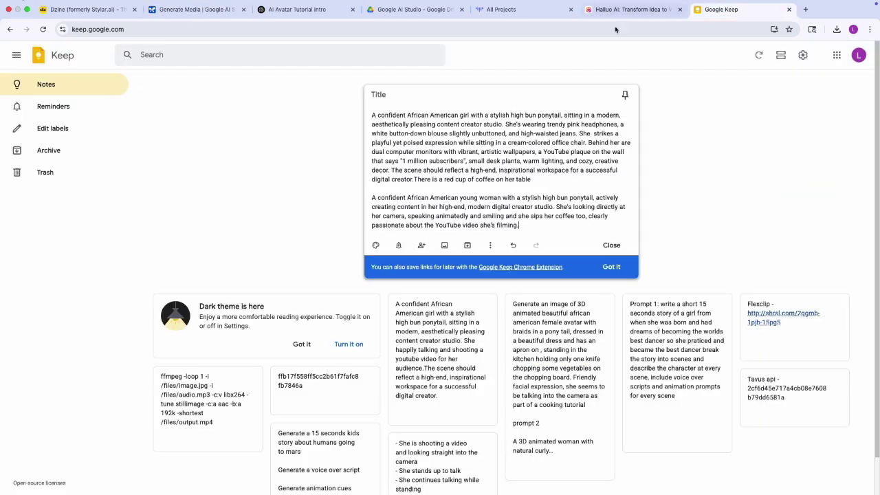
drag(540, 179, 375, 110)
key(super+c)
key(super+2)
key(super+v)
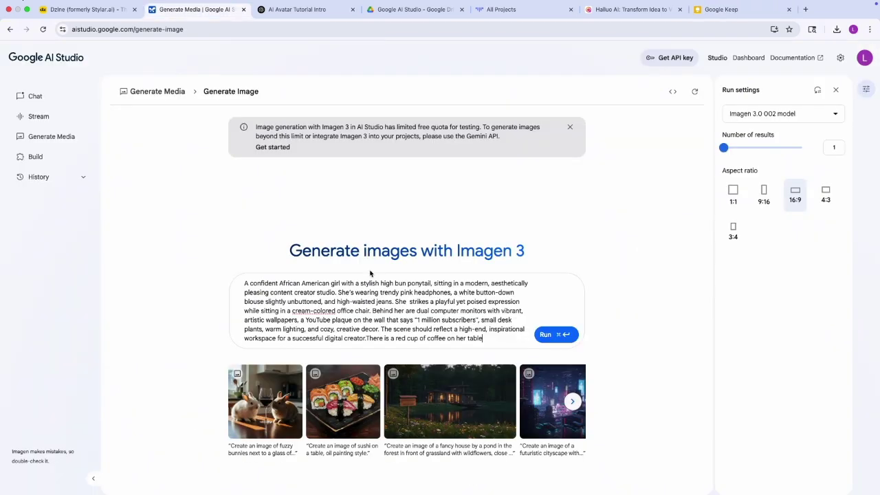
click(550, 336)
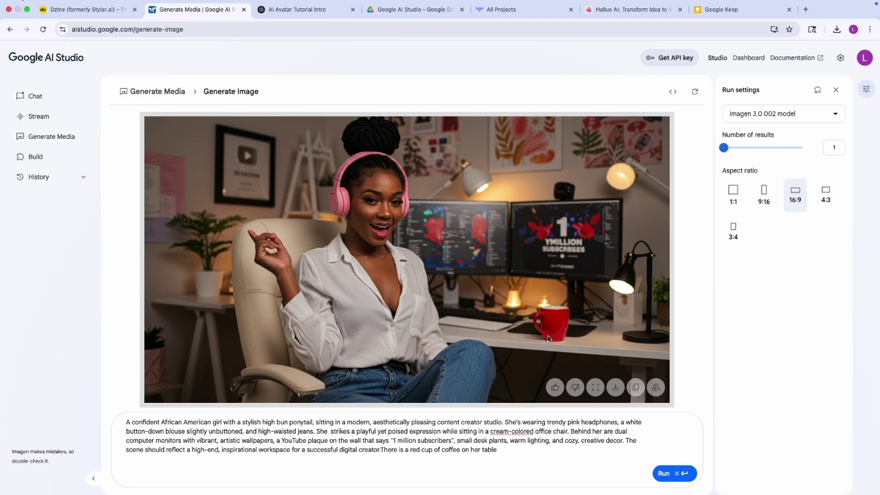
Generate two results from the same prompt and export both images to Drive
click(761, 151)
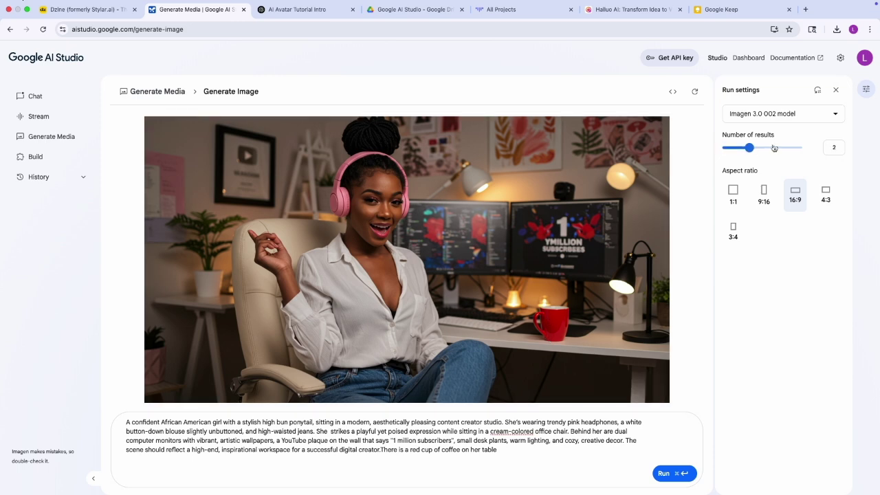
click(667, 474)
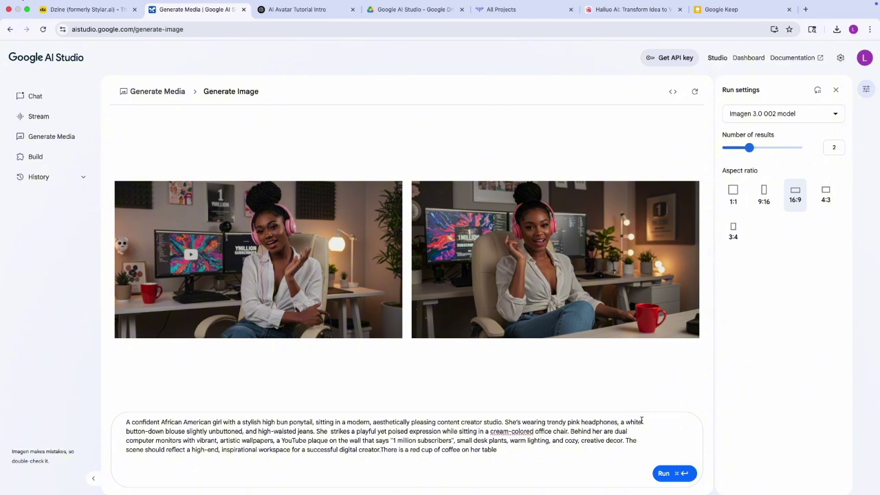
mouse_move(610, 288)
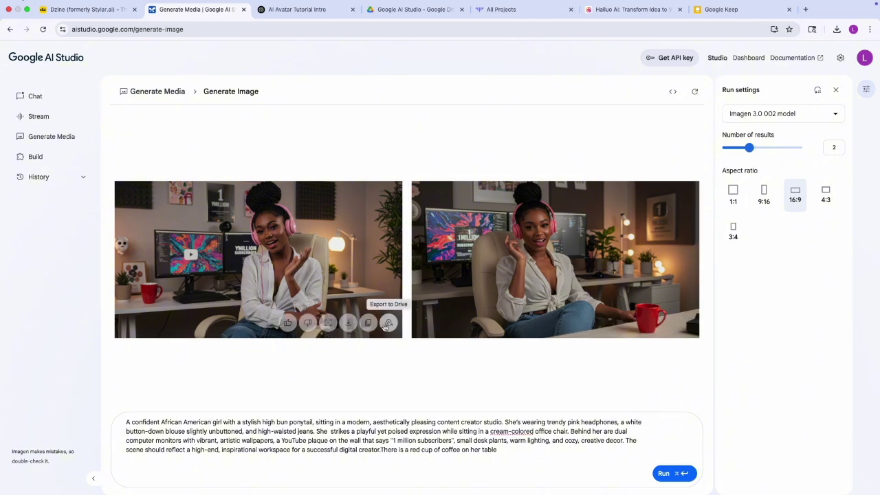
click(389, 322)
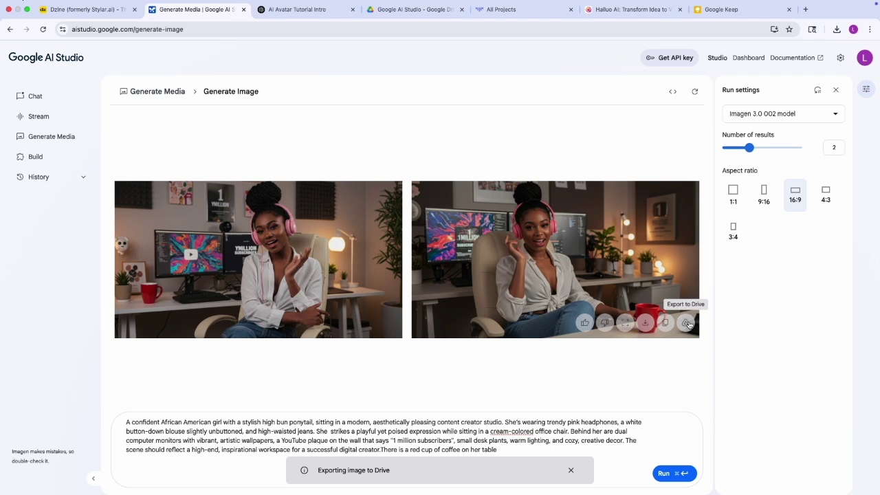
click(686, 323)
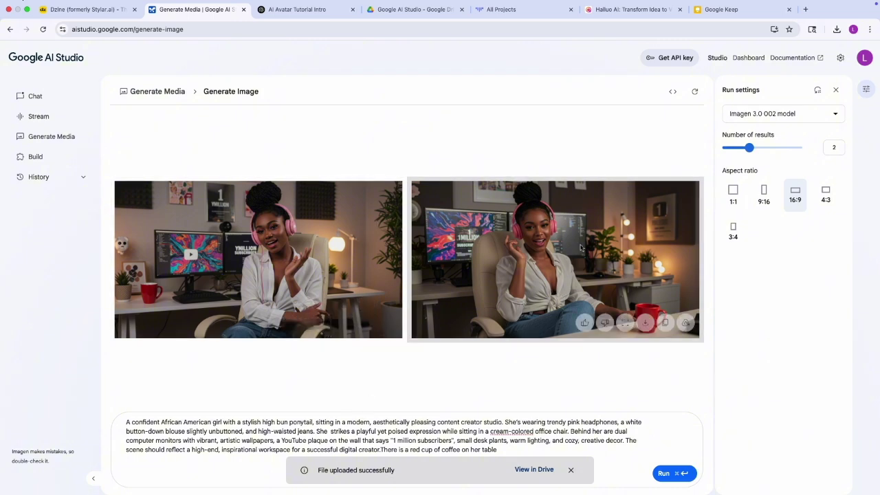
Open Veo video generation and enter the Google Keep prompt about the young woman filming a YouTube video in her studio
click(67, 137)
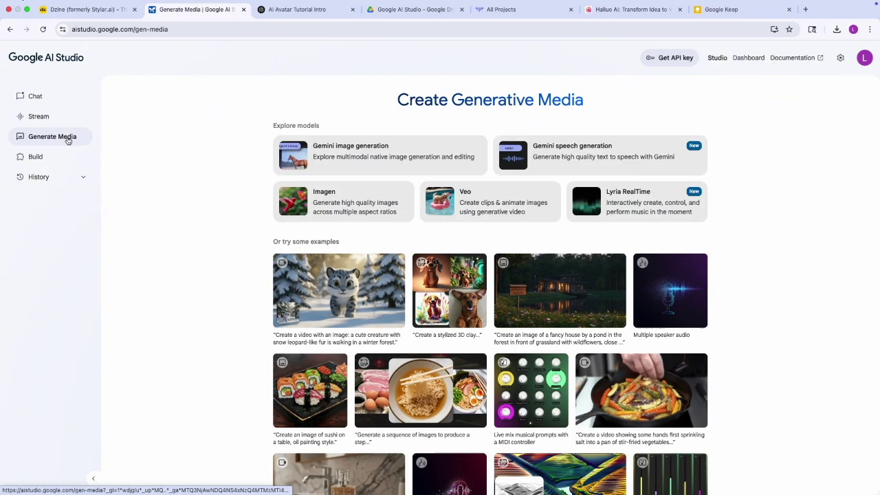
click(473, 199)
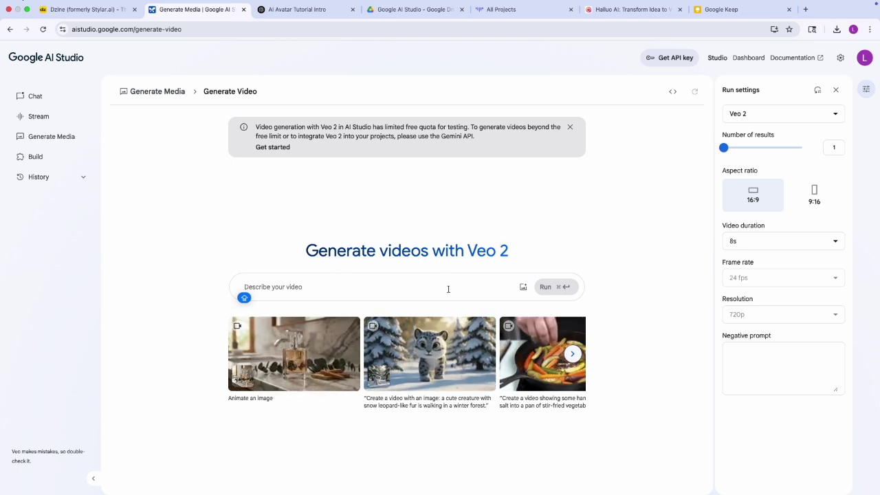
key(super+v)
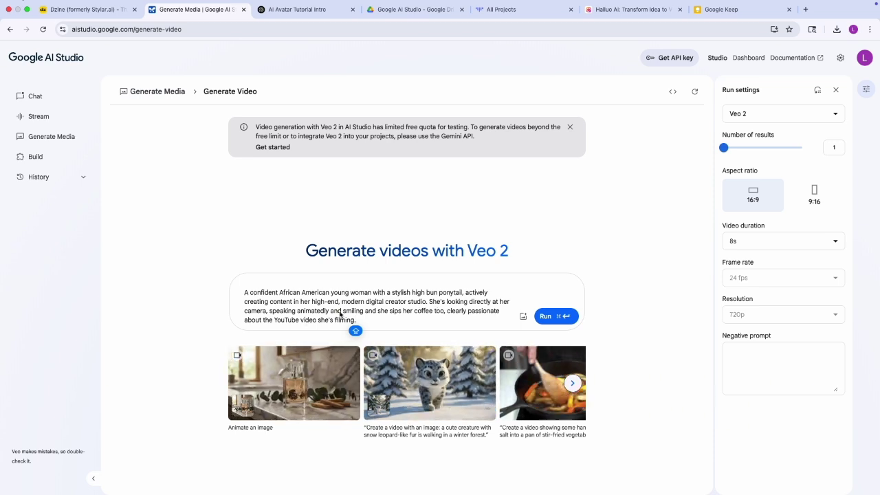
Remove "and she sips her coffee too" from the prompt and generate the video with the studio image attached
drag(364, 311, 443, 314)
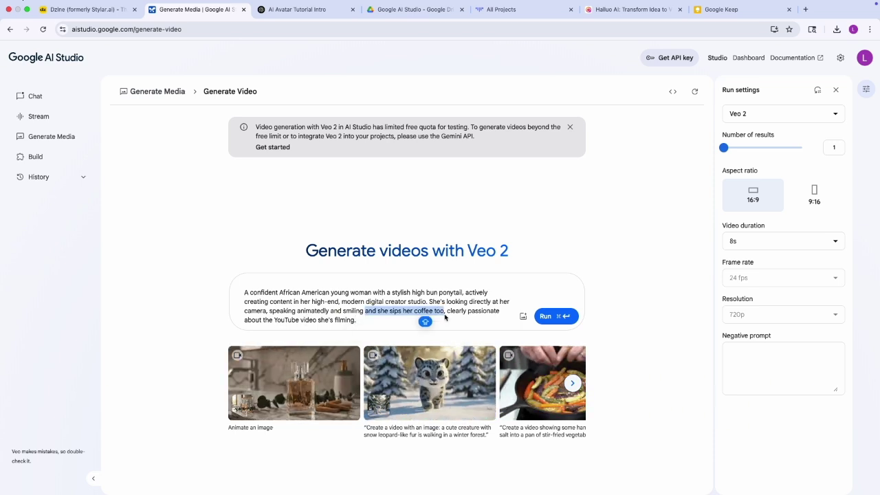
key(BackSpace)
drag(266, 321, 240, 296)
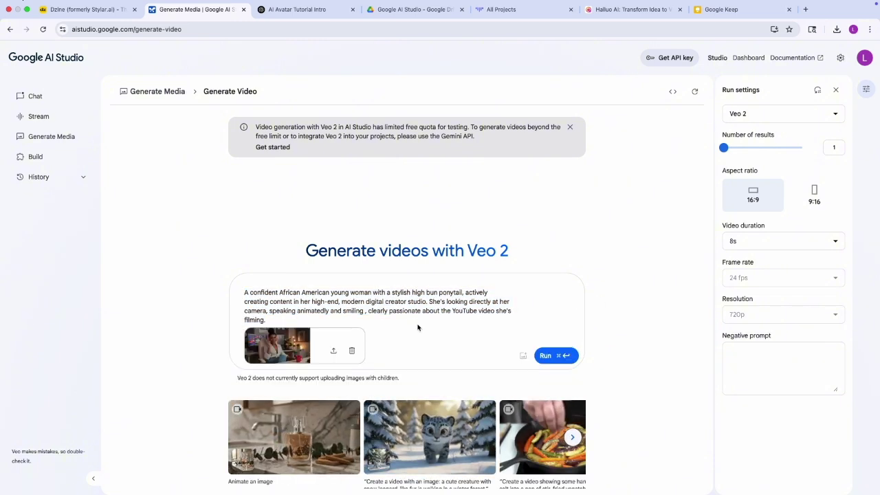
click(545, 356)
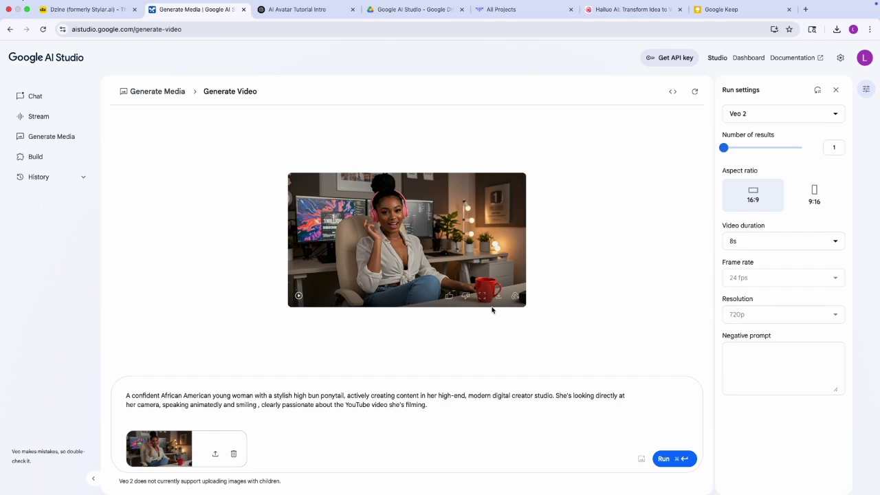
Play the generated video enlarged, and save it both as a download and to Drive
click(482, 296)
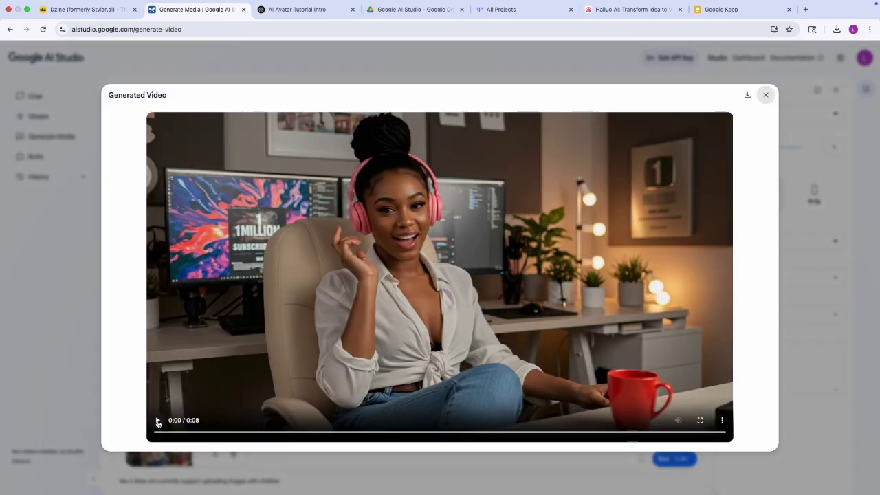
click(157, 421)
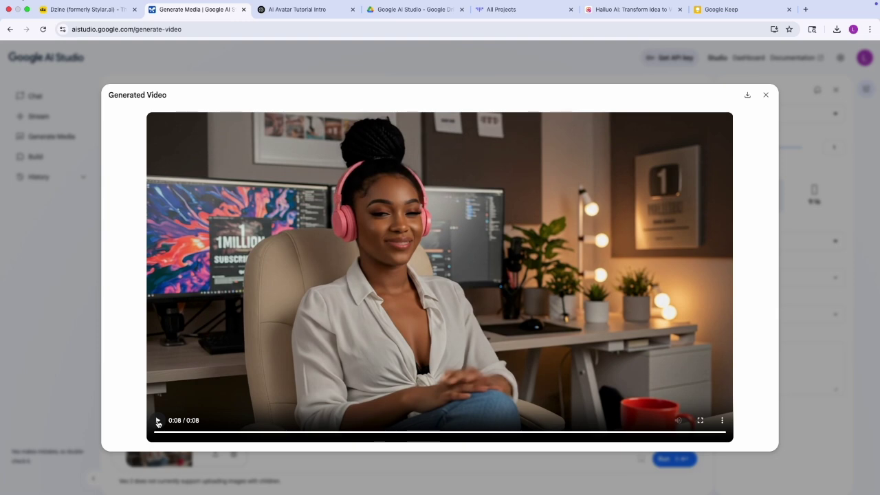
click(747, 97)
click(762, 99)
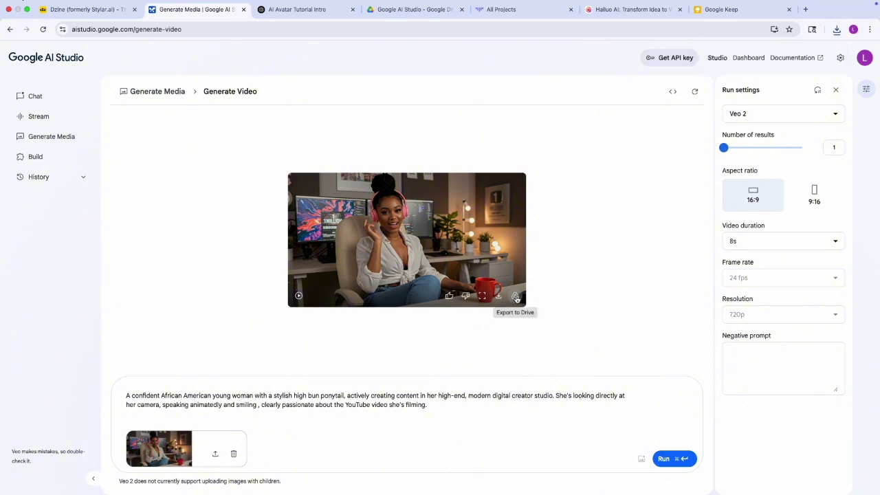
click(517, 299)
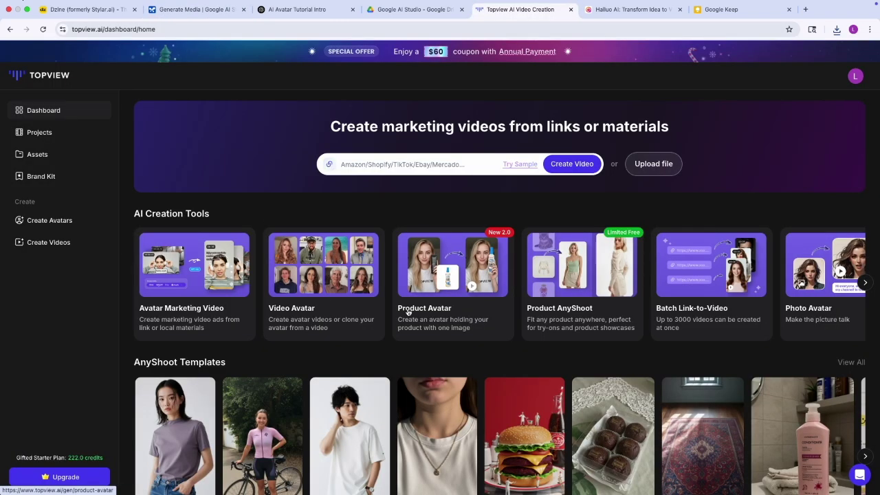
Start a new video avatar in Topview, created from a local video, and name it Addison
click(316, 308)
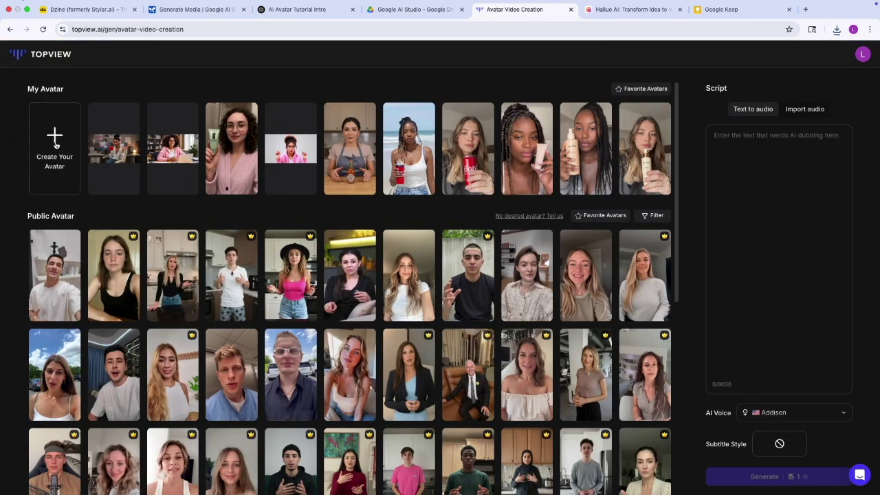
click(77, 136)
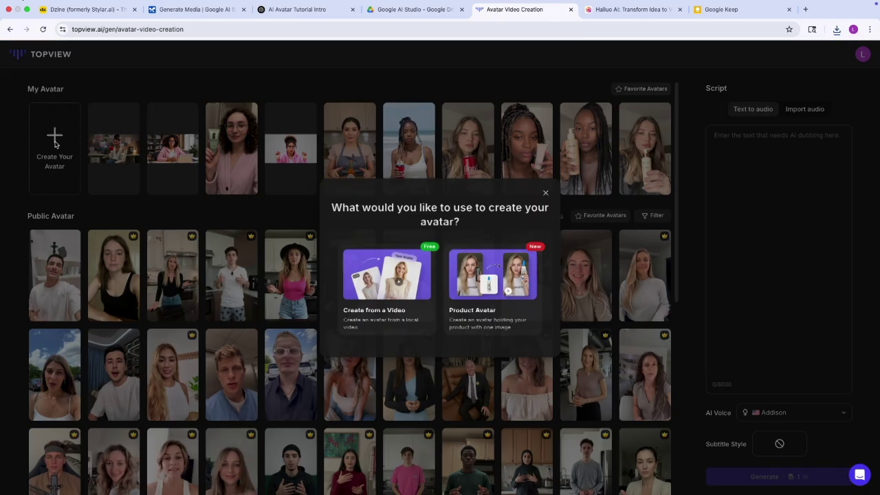
click(372, 313)
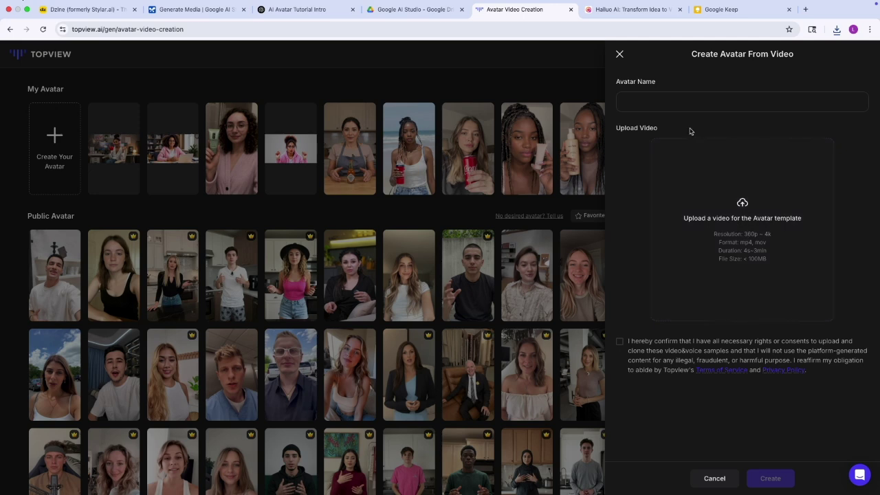
click(666, 97)
text(Addison)
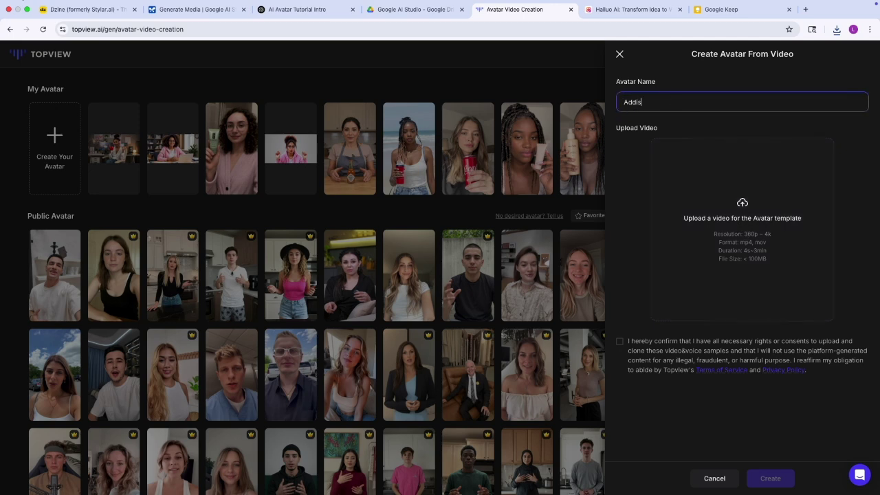
Upload the generated studio video as the avatar template and create the avatar with the rights confirmation accepted
click(702, 231)
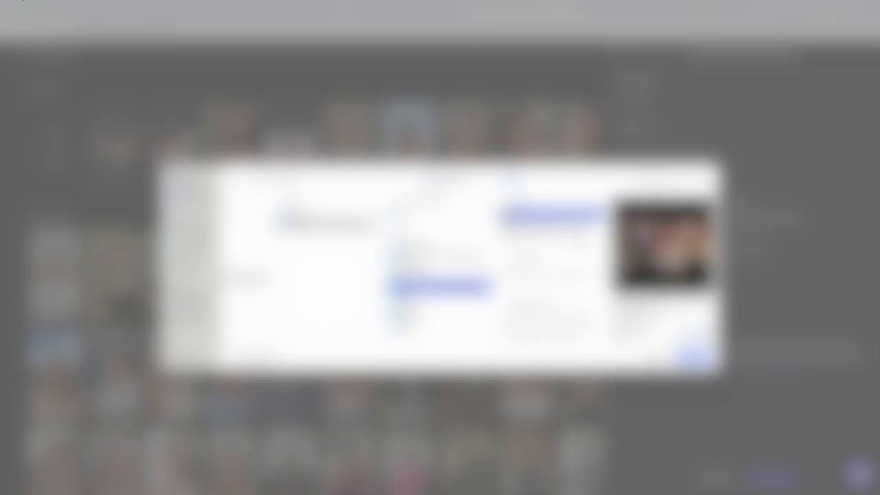
click(550, 232)
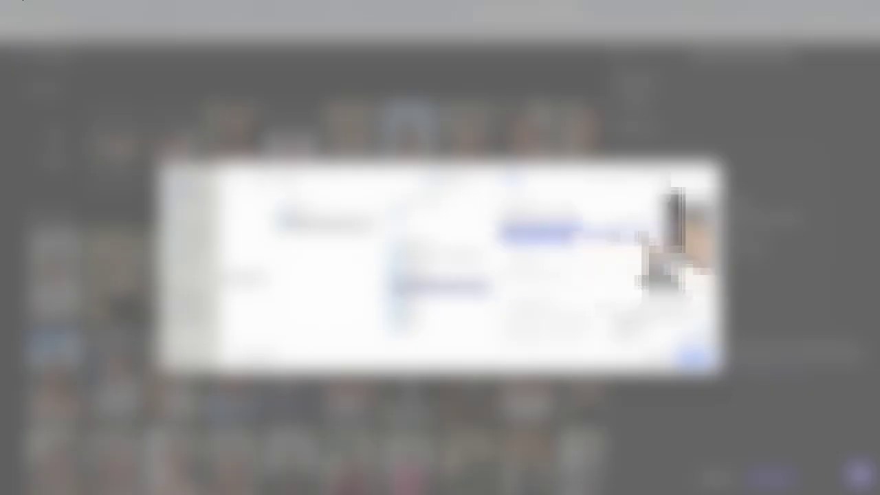
click(550, 224)
click(550, 233)
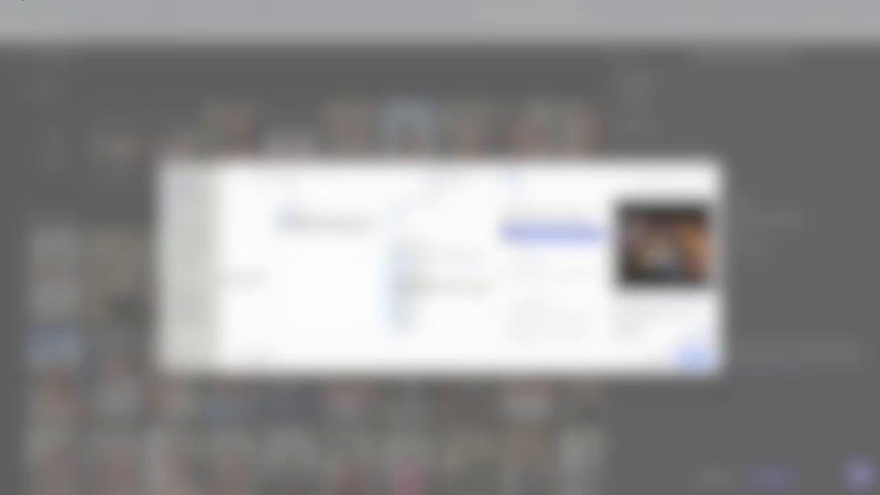
click(695, 357)
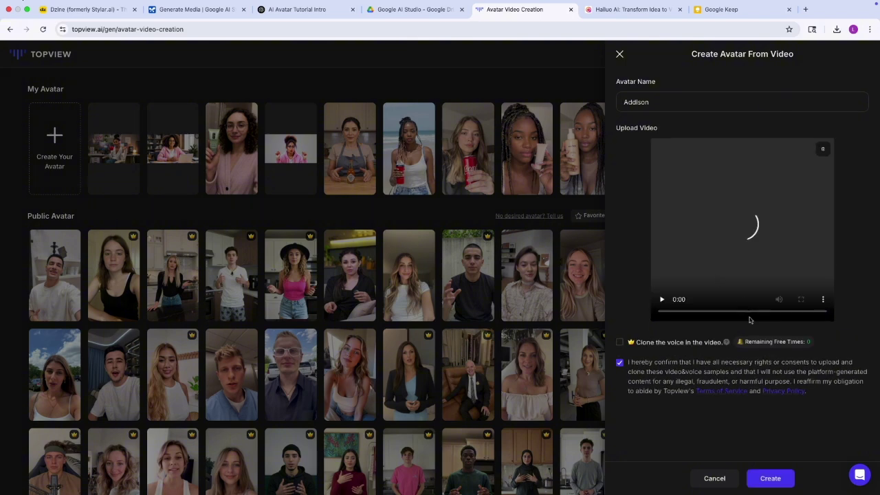
click(772, 479)
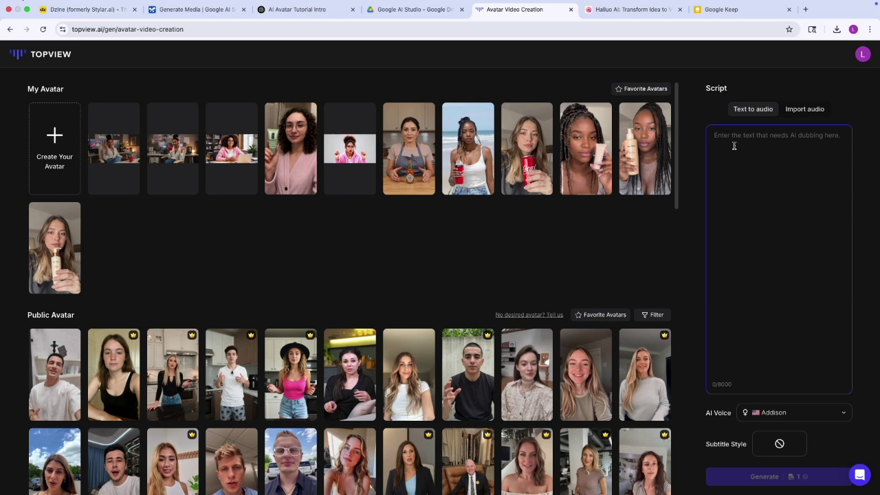
Copy the 10-second YouTuber intro script from the ChatGPT conversation and return to Topview's avatar video page
click(291, 14)
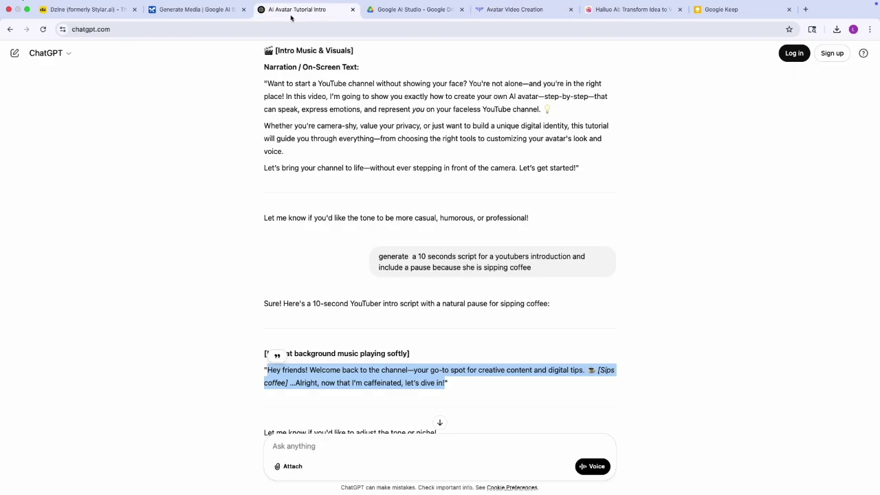
right_click(338, 380)
click(355, 380)
click(96, 9)
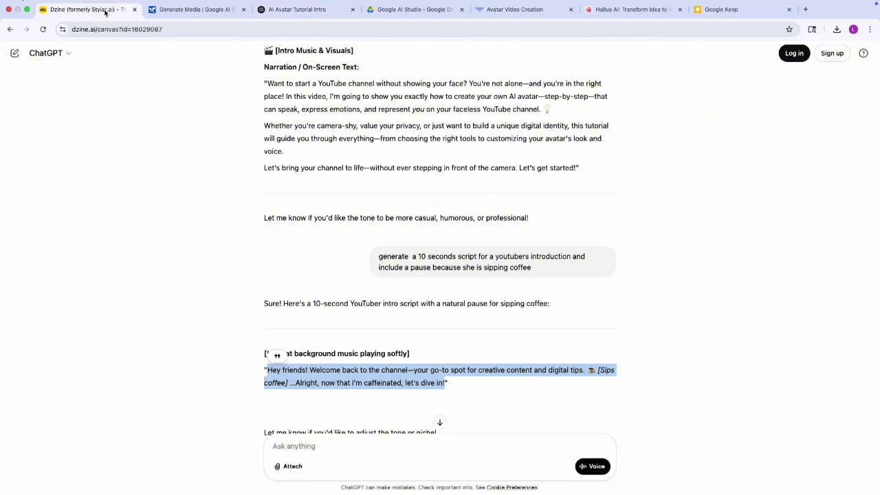
click(516, 10)
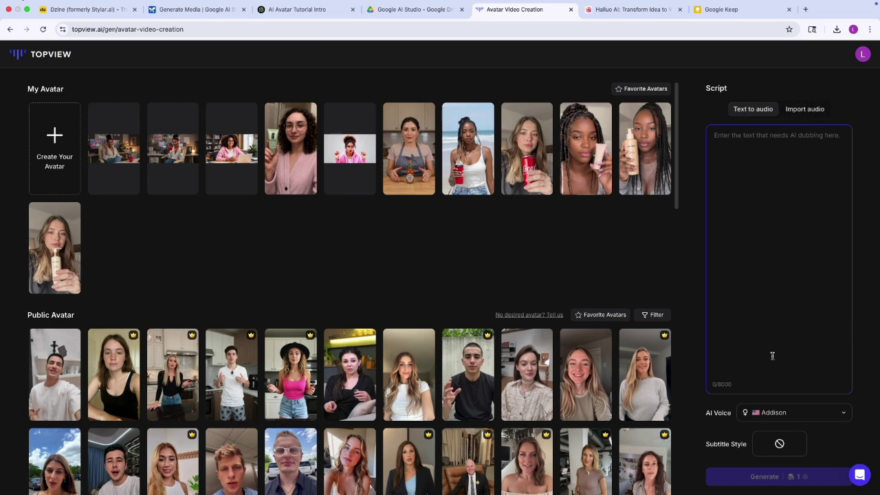
Enter the copied intro script as the avatar's dubbing text, leaving out the coffee emoji and the "[Sips coffee]" cue
click(771, 415)
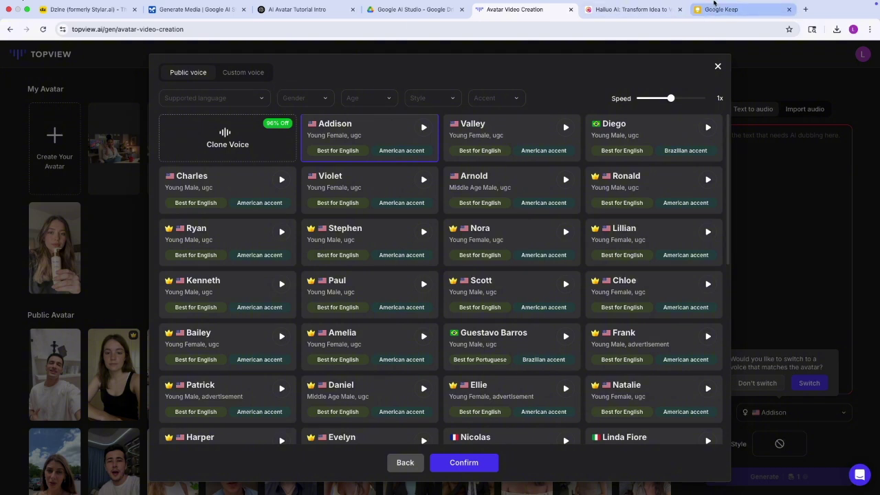
click(718, 66)
click(728, 151)
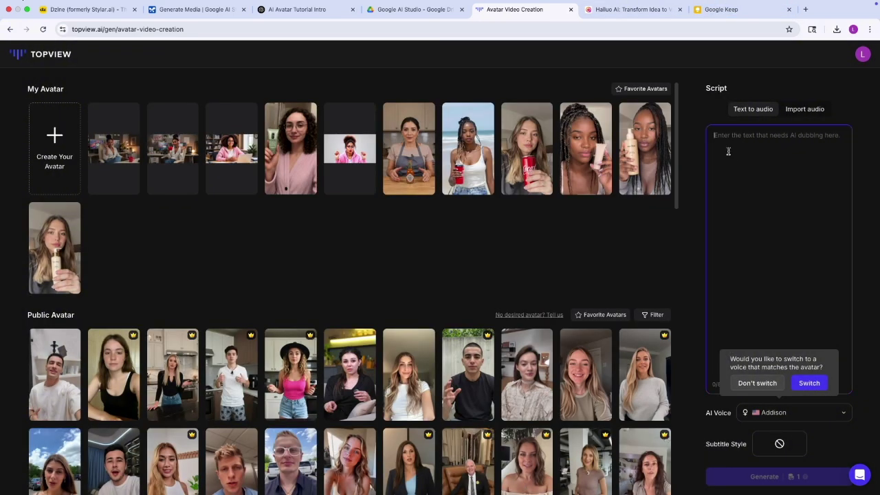
key(ctrl+v)
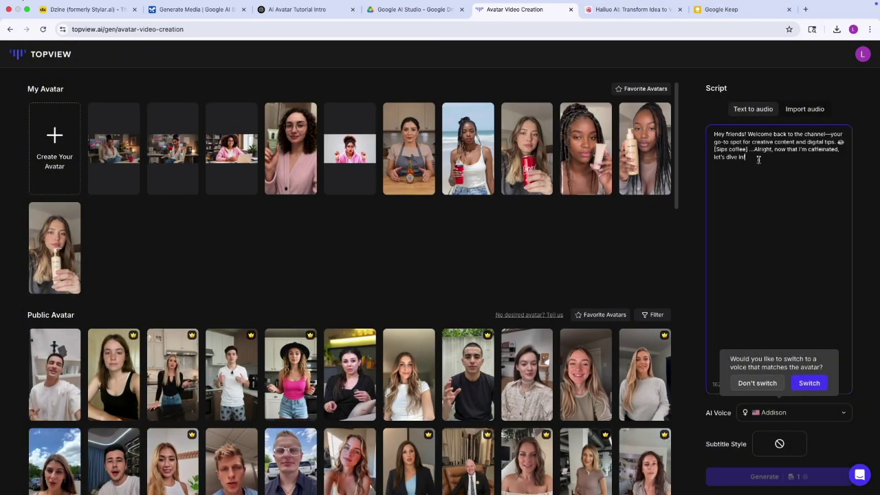
drag(759, 158, 709, 129)
key(ctrl+v)
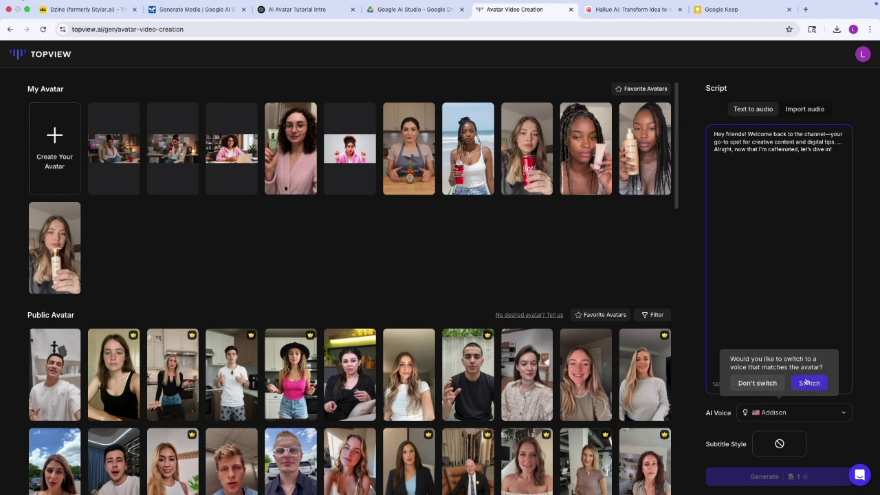
Browse the public AI voices and confirm Addison, the young female American-accent voice, for the script
click(802, 416)
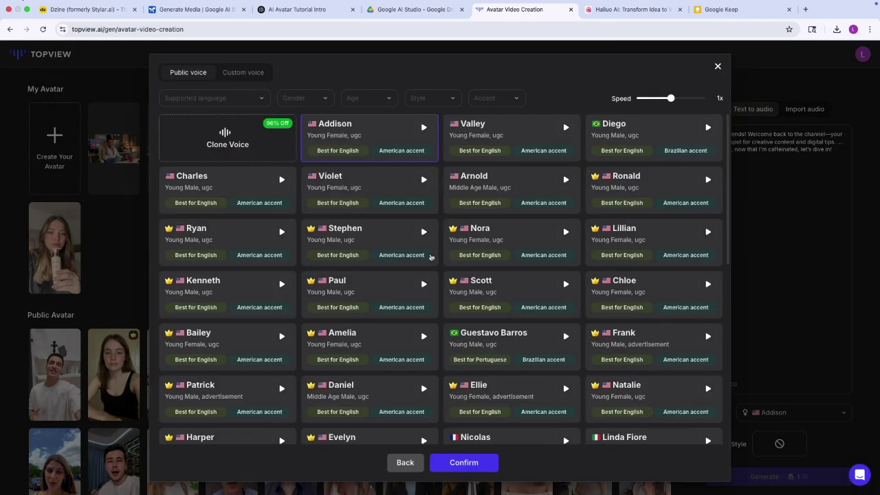
scroll(482, 340, down, 2)
click(790, 414)
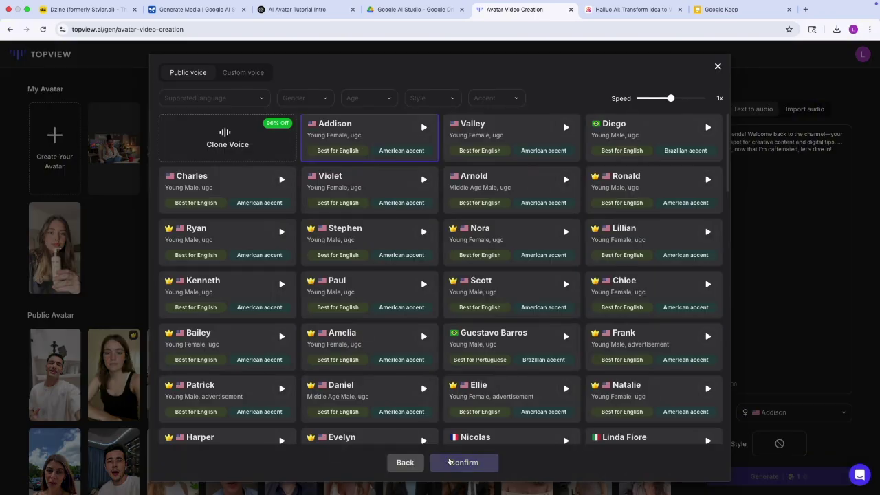
click(461, 463)
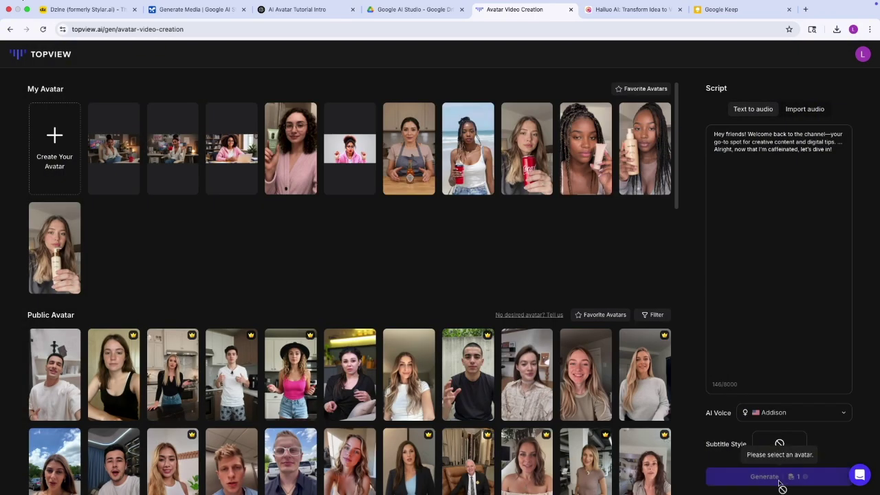
Generate the video with the first studio avatar under My Avatar and play the newest Addisson project
click(110, 157)
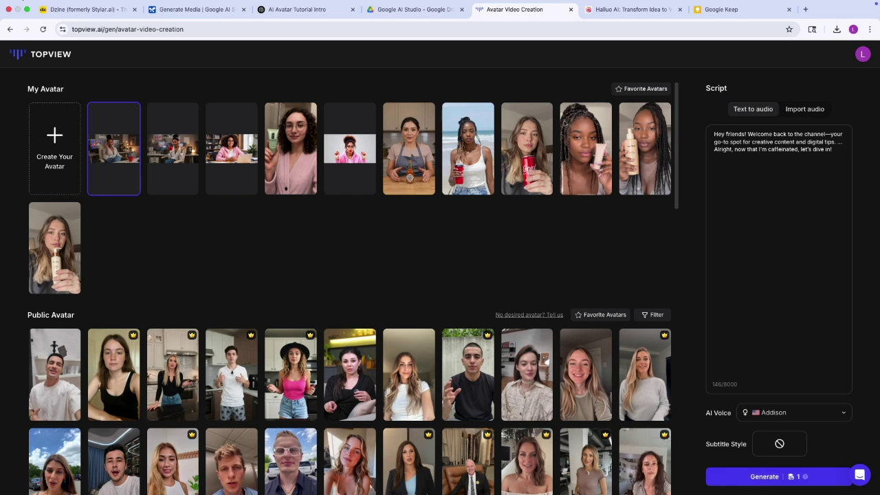
click(780, 478)
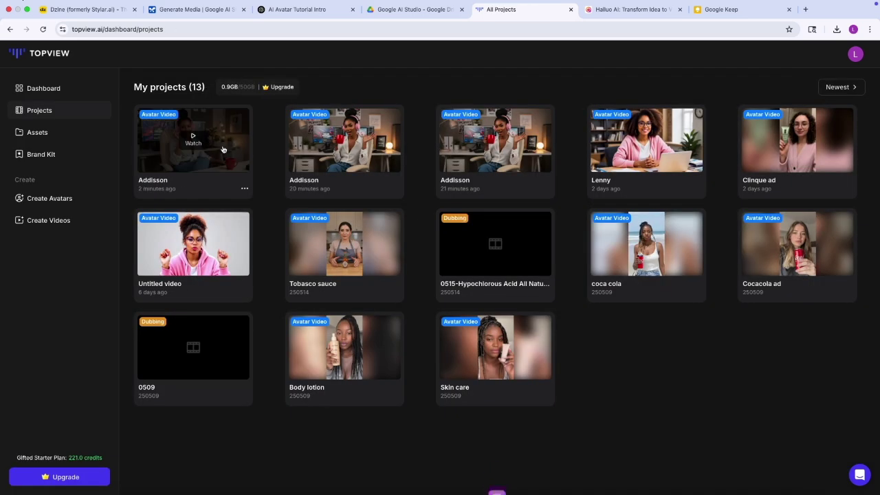
click(221, 149)
click(269, 338)
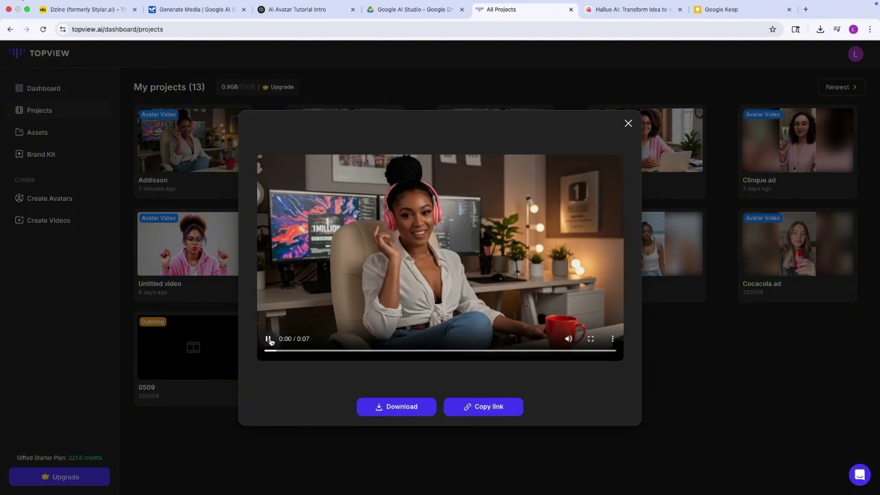